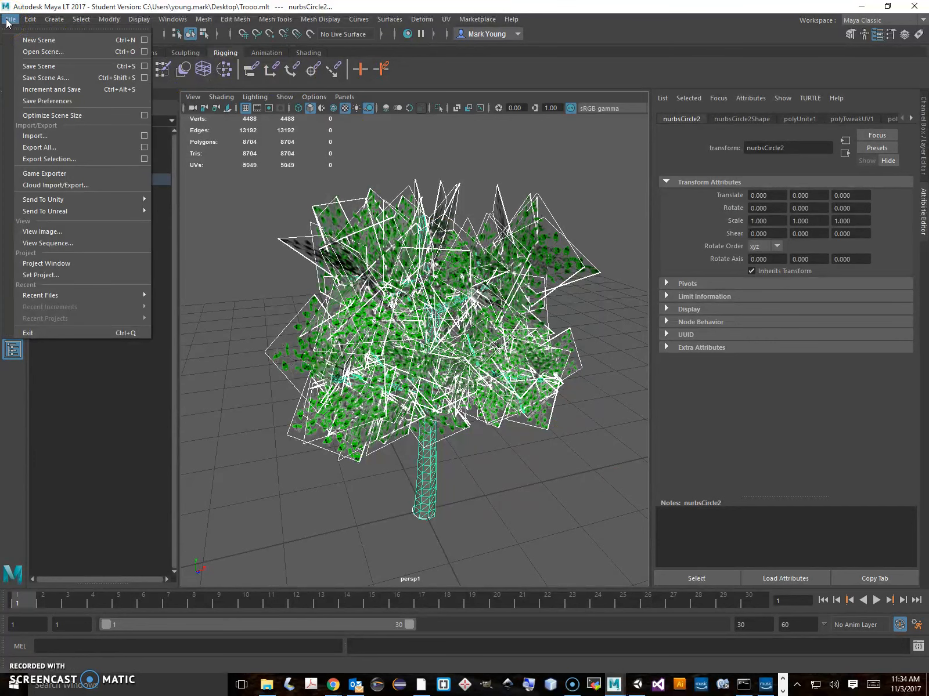
In the Export Selection options, edit the FBX export preset to convert NURBS surfaces to Interactive Display Mesh
left_click(144, 159)
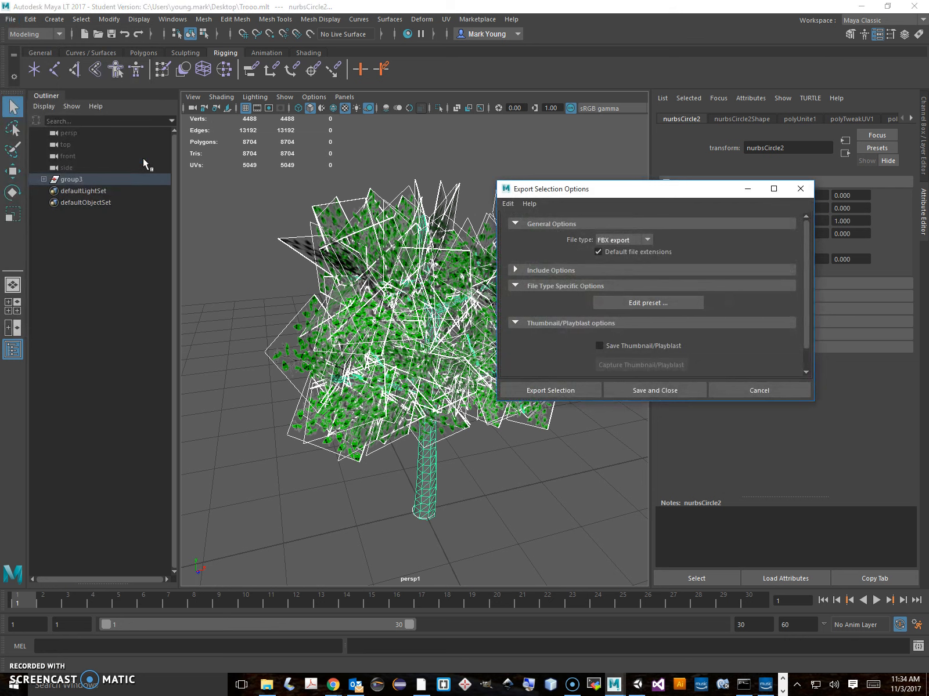
left_click(632, 307)
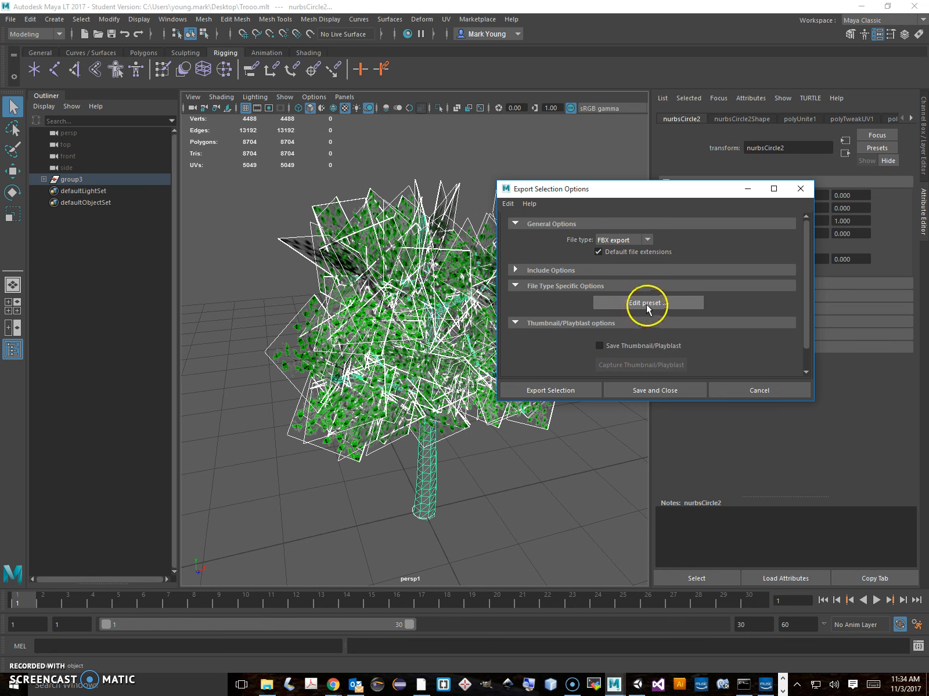
left_click(645, 303)
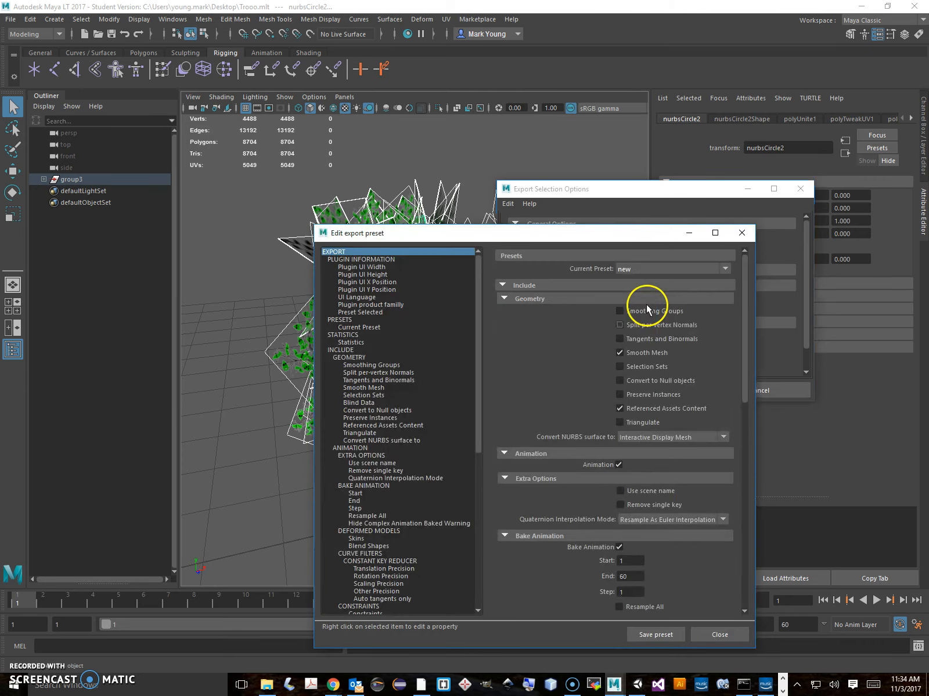
left_click(529, 685)
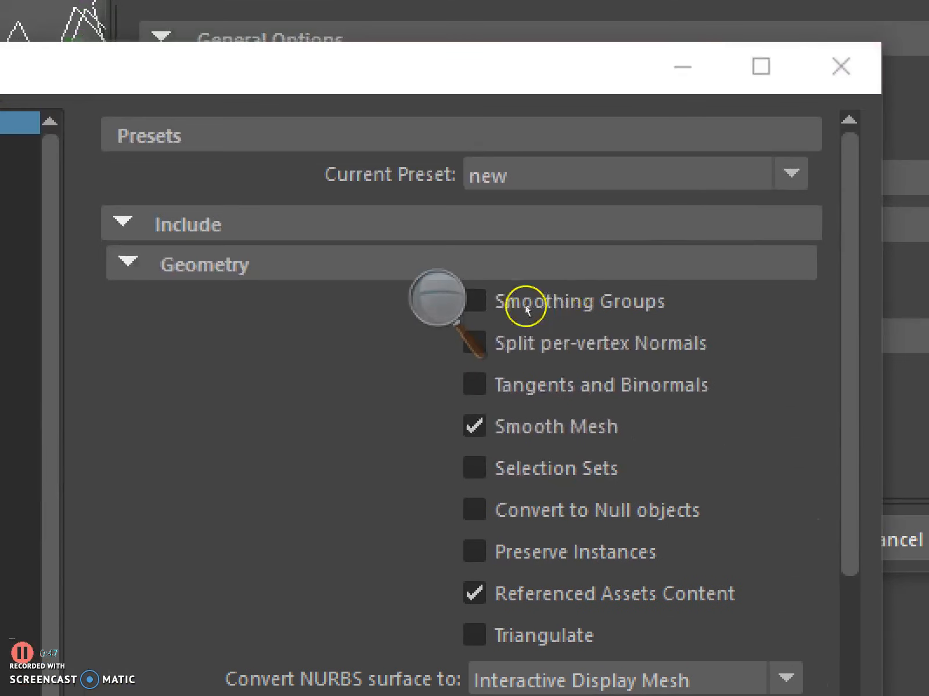
left_click(504, 279)
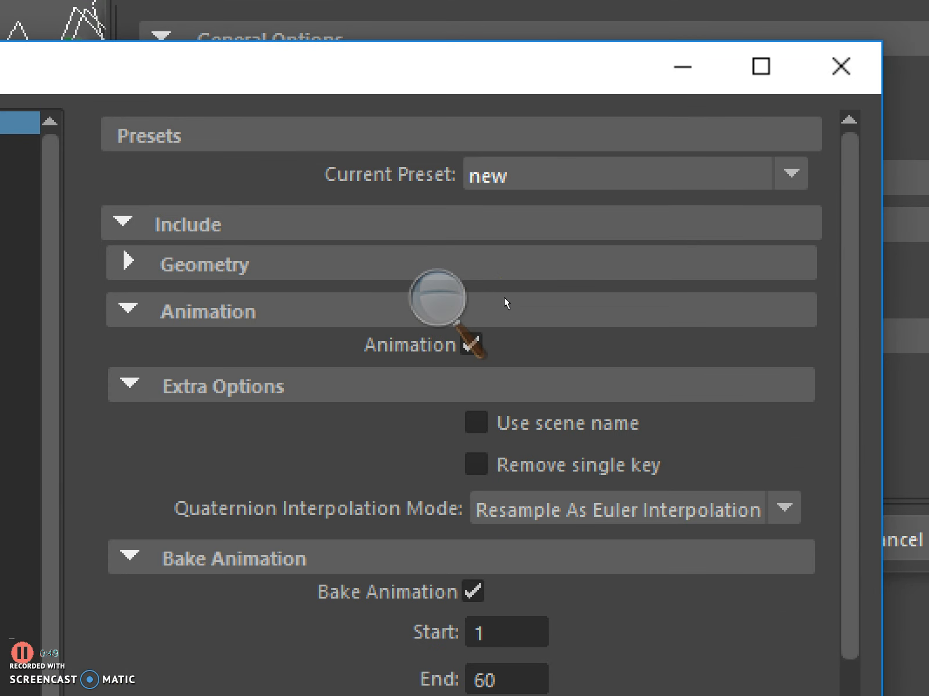
left_click(504, 279)
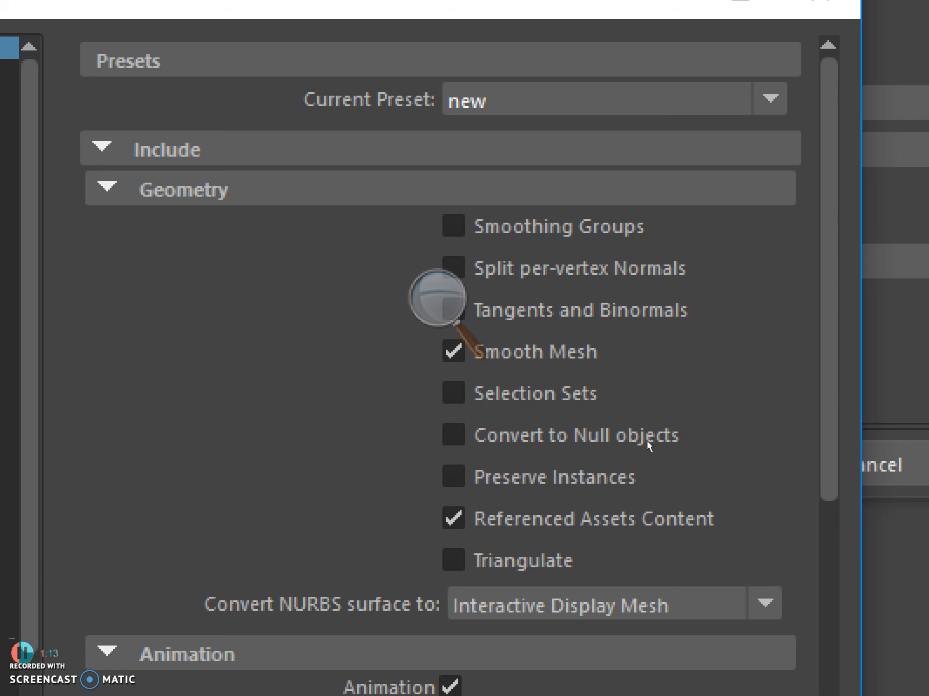
left_click(721, 605)
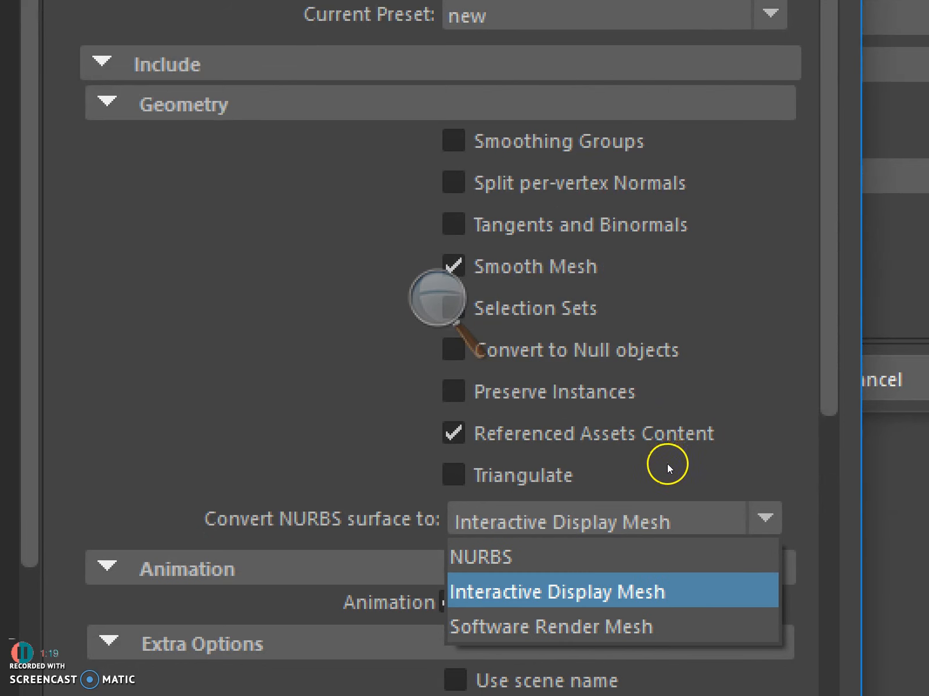
left_click(668, 463)
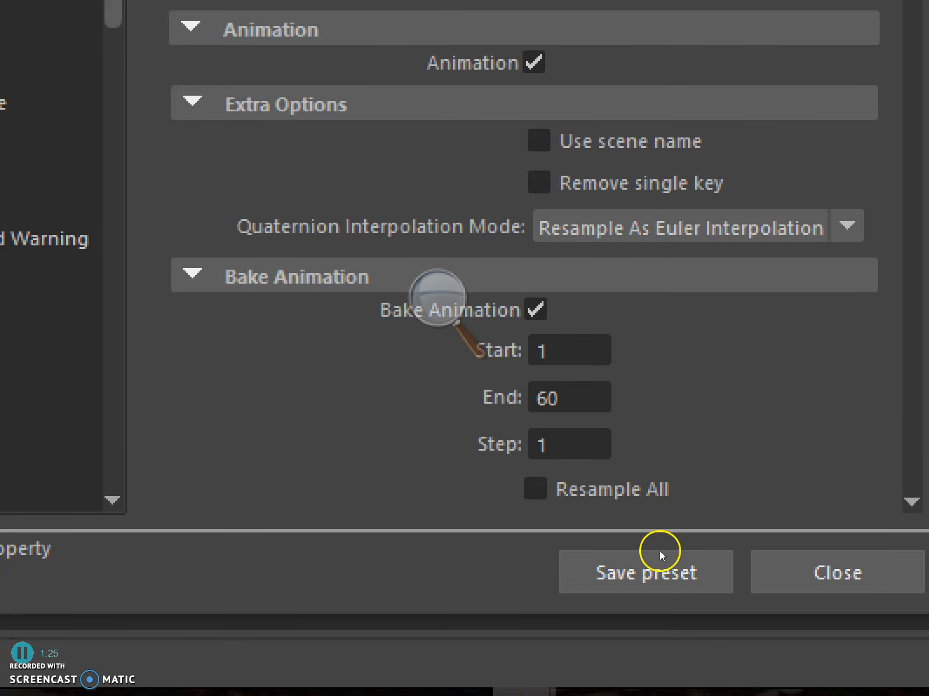
Save the export settings as a new preset named Interactive Display Mesh
left_click(659, 556)
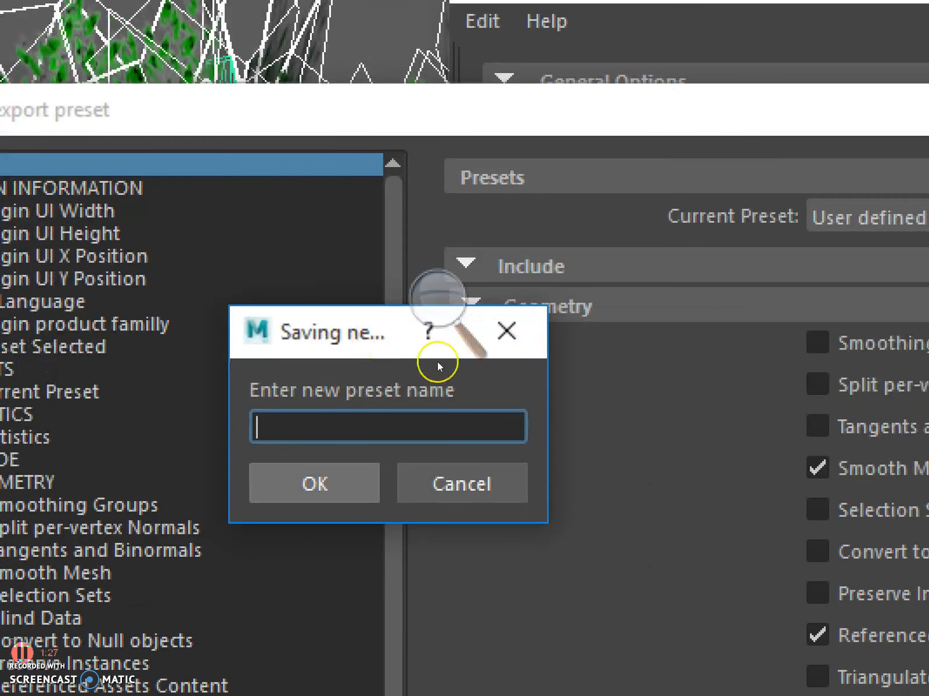
type("Interactive Display Meshg")
key("BackSpace")
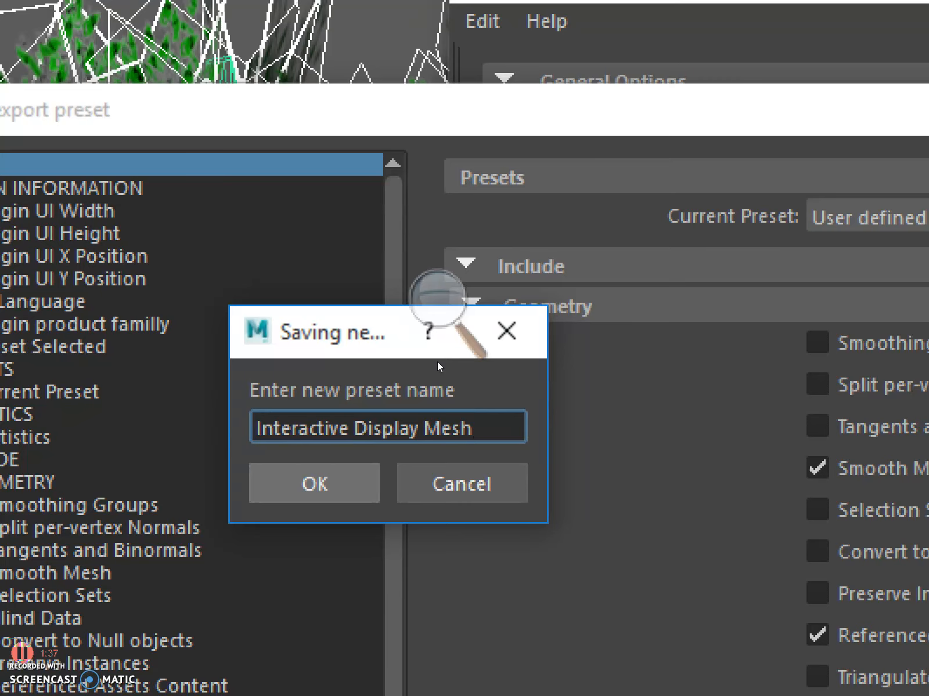
key("Return")
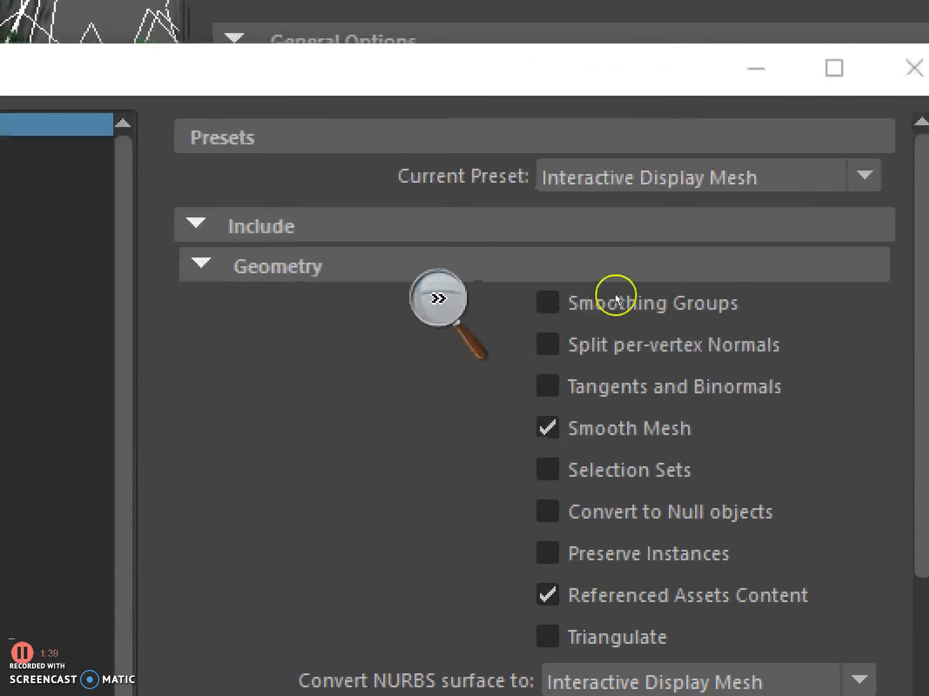
Choose Interactive Display Mesh as the current preset and close the export settings without saving another preset
left_click(857, 177)
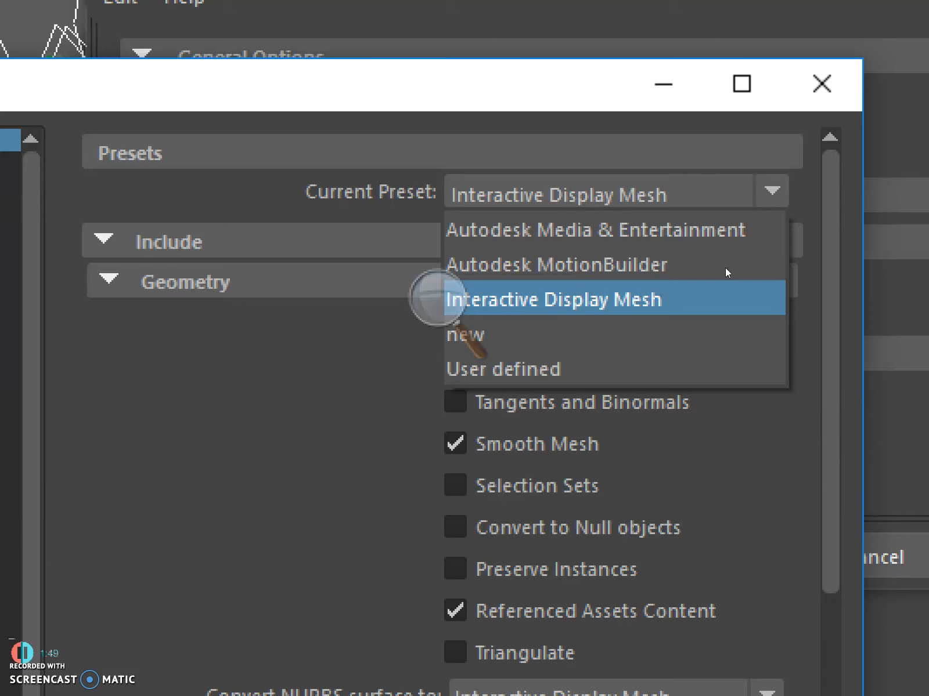
left_click_drag(713, 282, 706, 304)
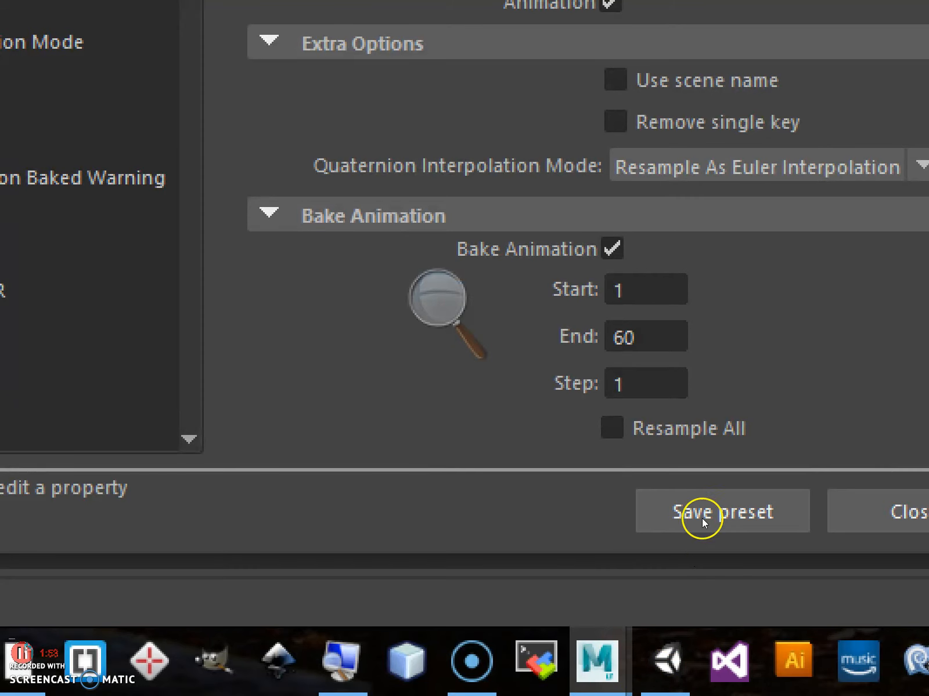
left_click(702, 517)
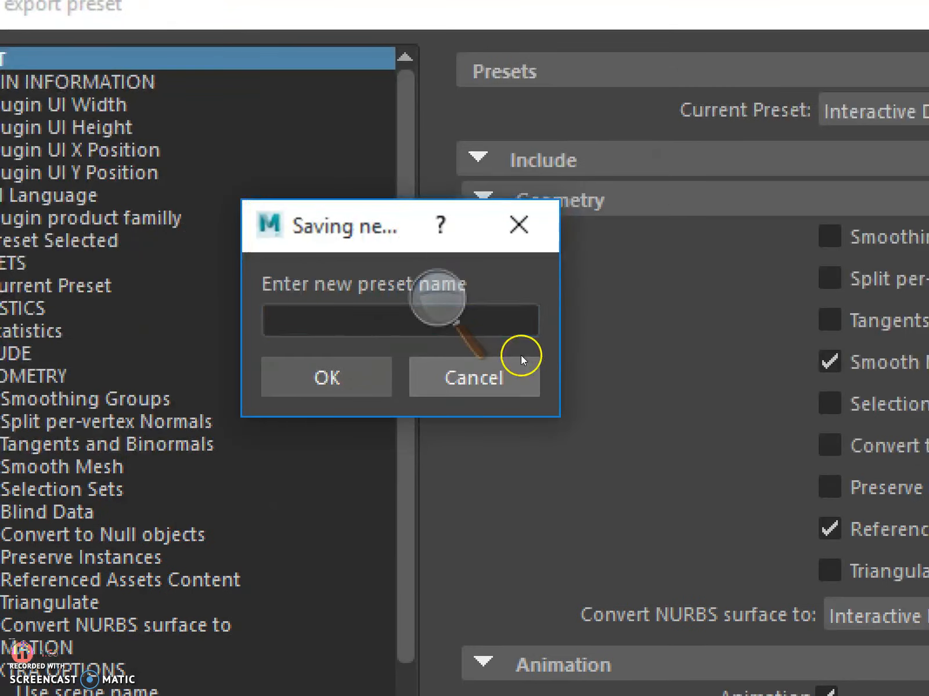
left_click(521, 360)
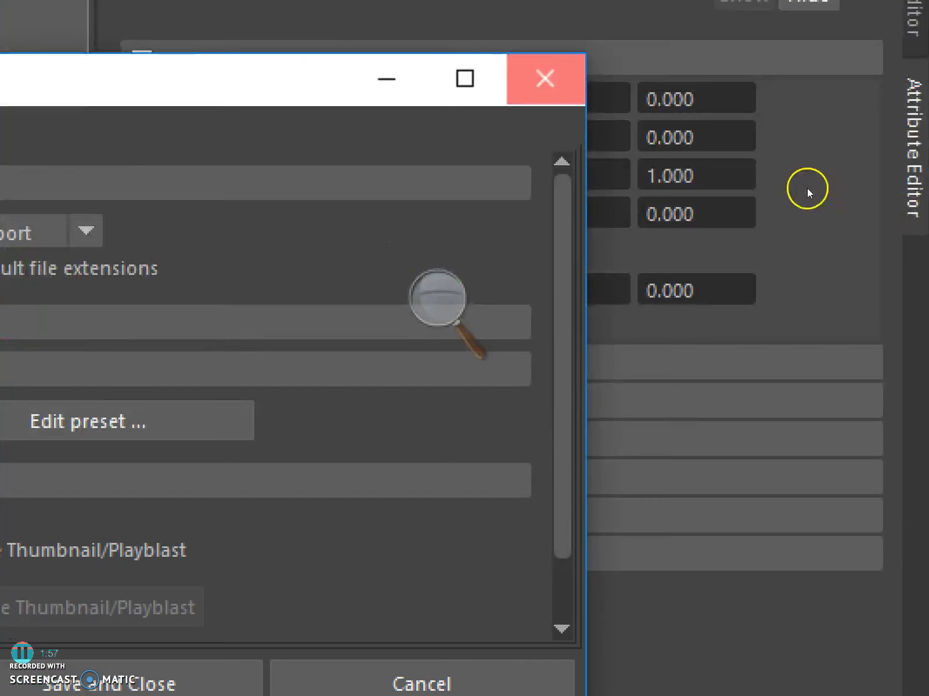
left_click(545, 78)
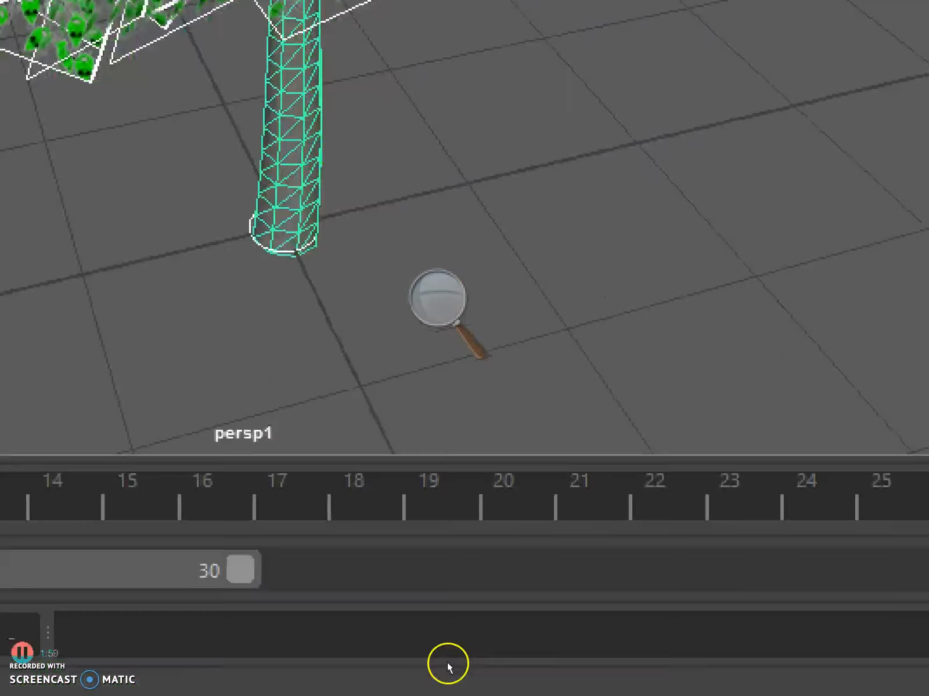
right_click(536, 685)
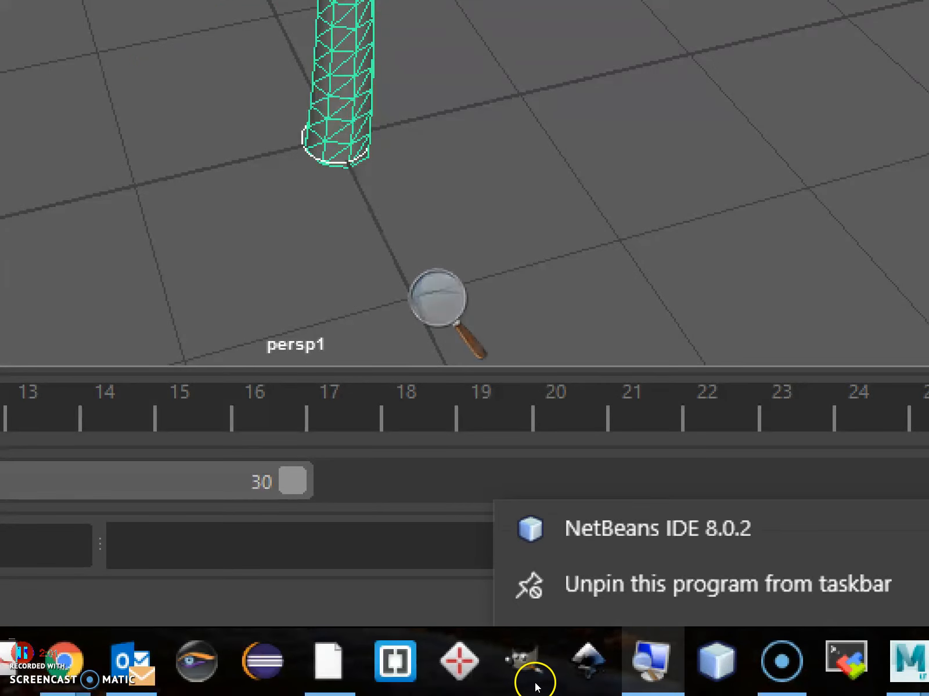
right_click(534, 683)
left_click(522, 663)
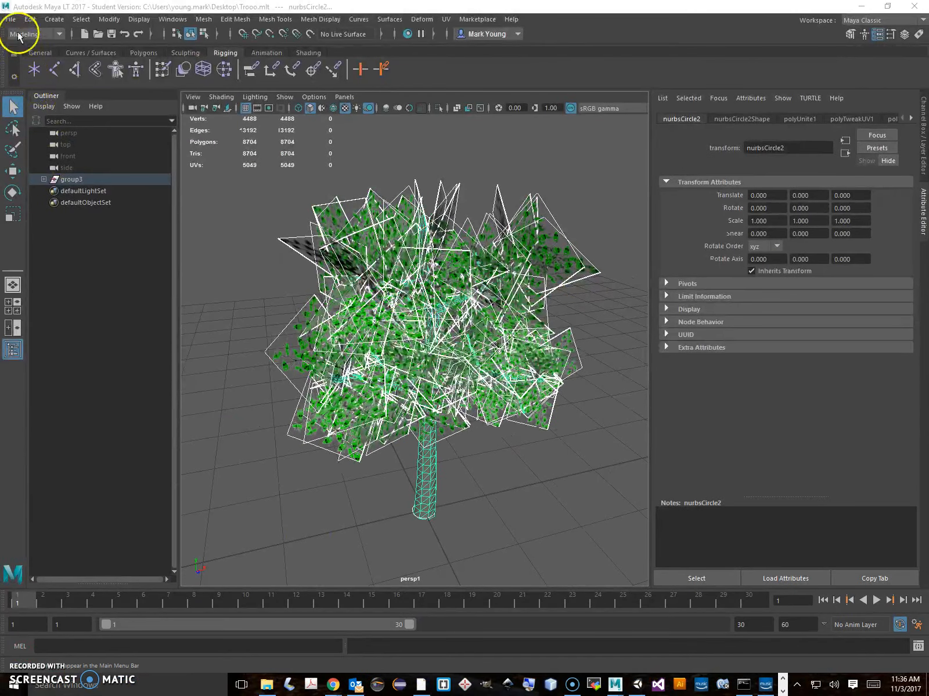
Export the selected tree to the Desktop as an FBX file named tree_fixed
left_click(10, 19)
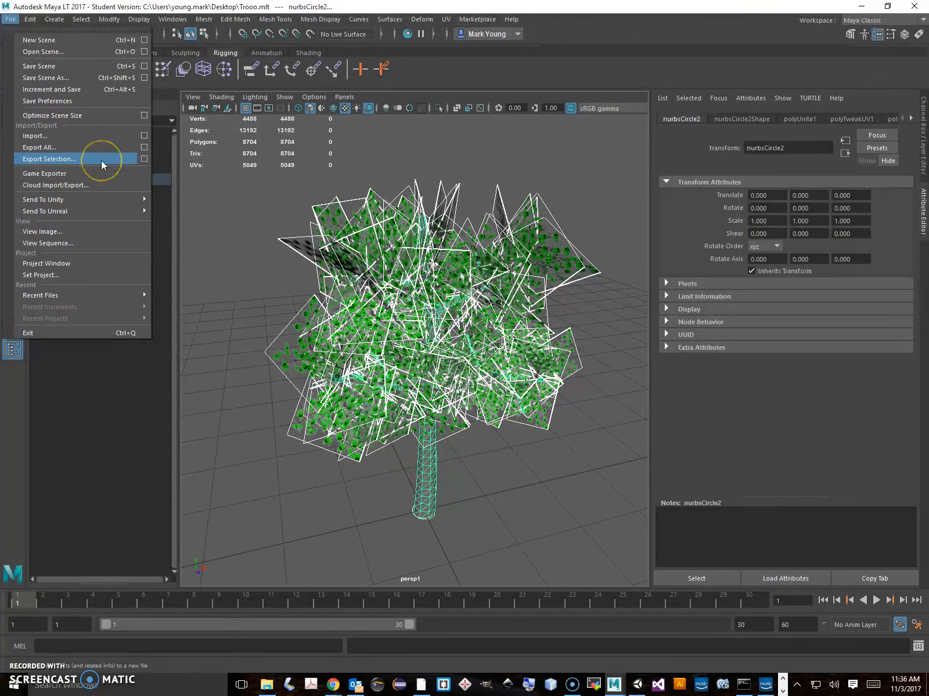
left_click(58, 159)
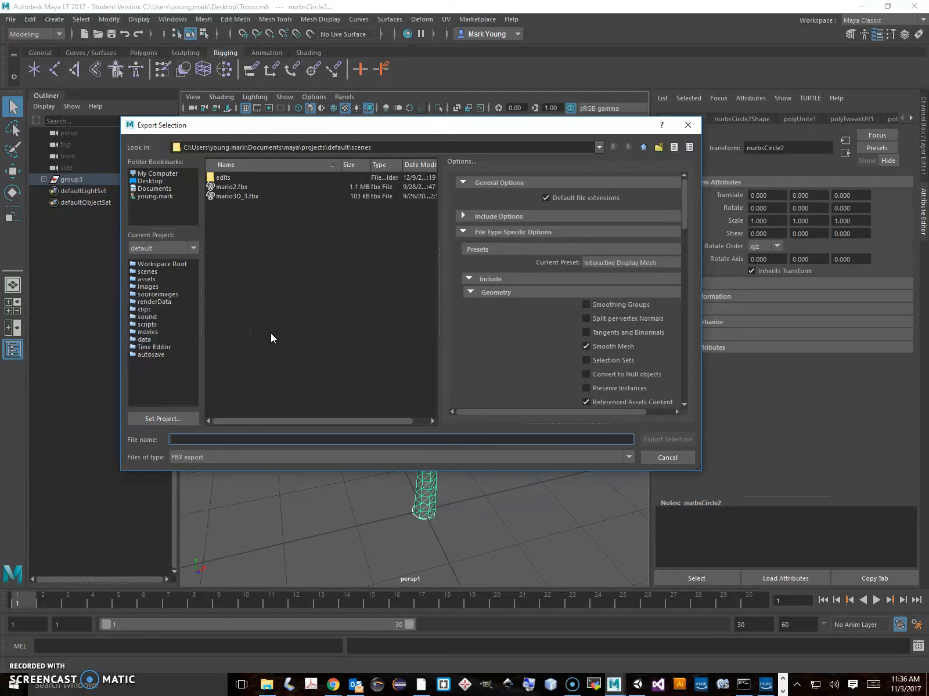
left_click(151, 182)
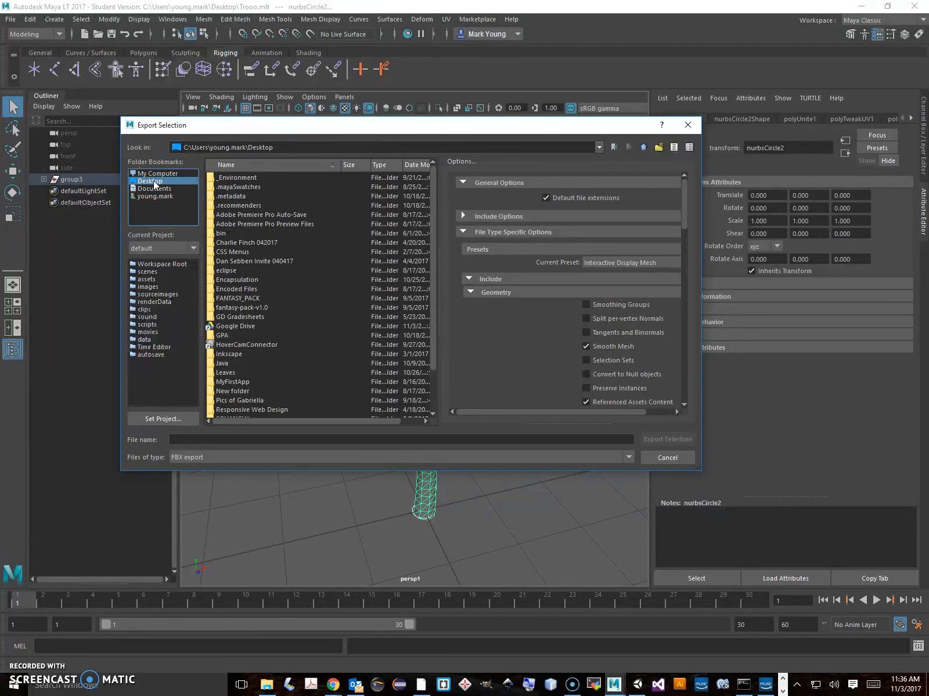
left_click(175, 441)
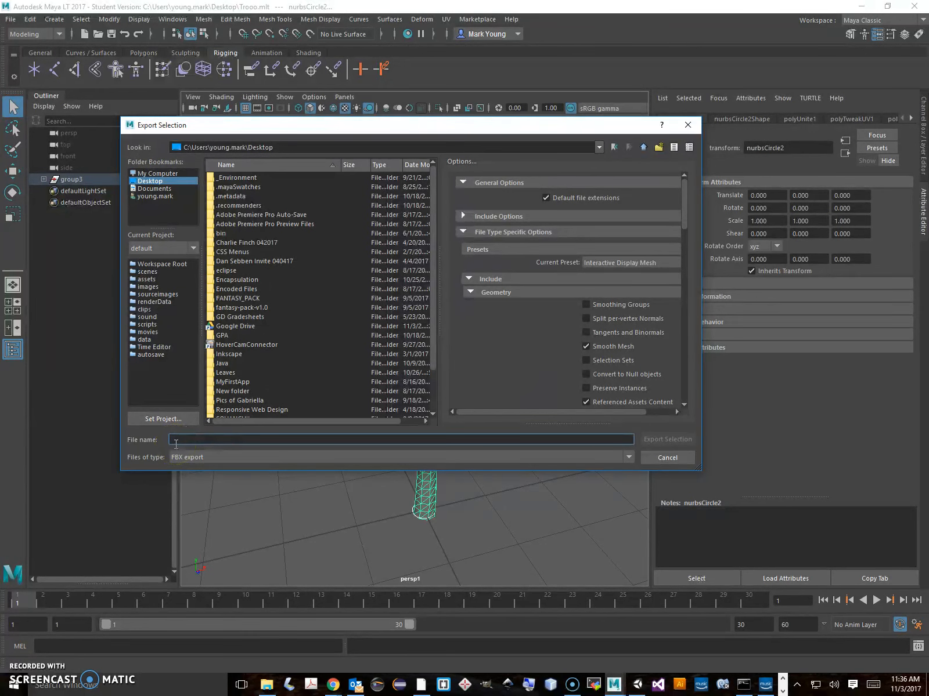
type("tree_fi")
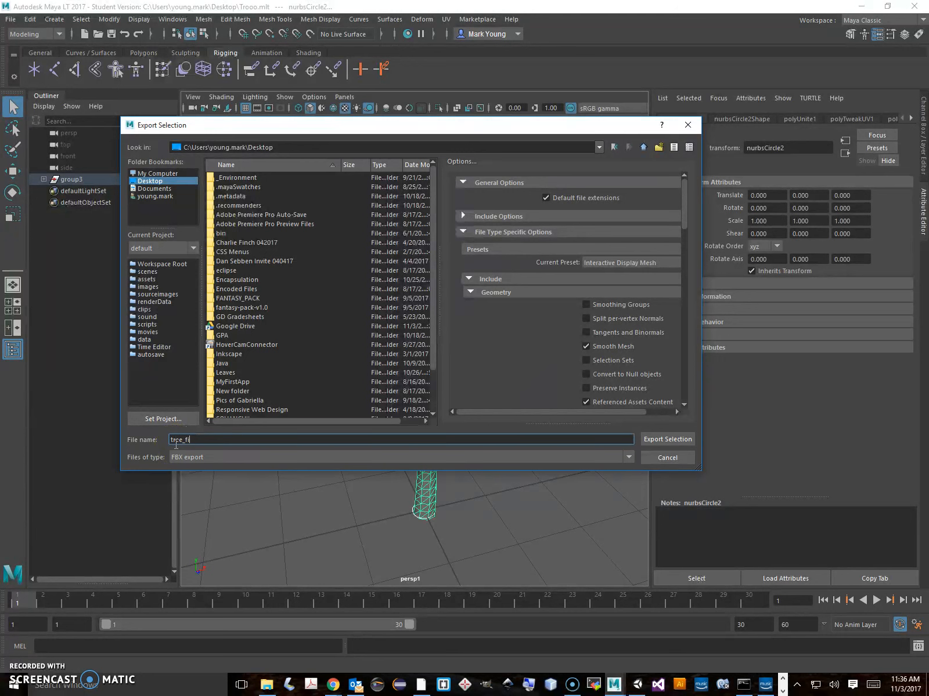
type("xed")
left_click(663, 440)
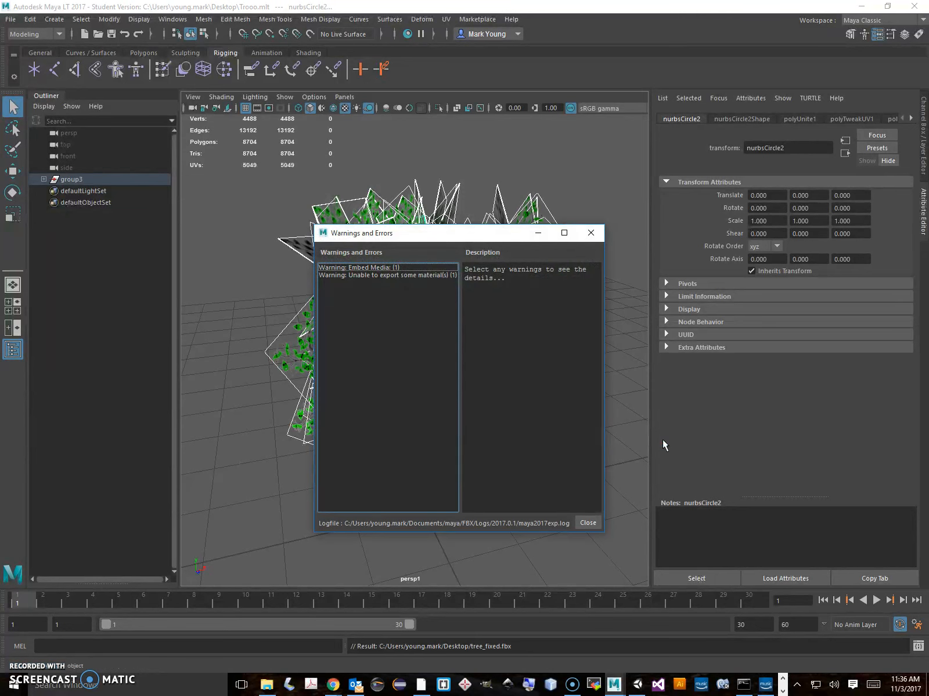
Read the details of the embedded media and material export warnings, and close the warnings window
left_click(395, 267)
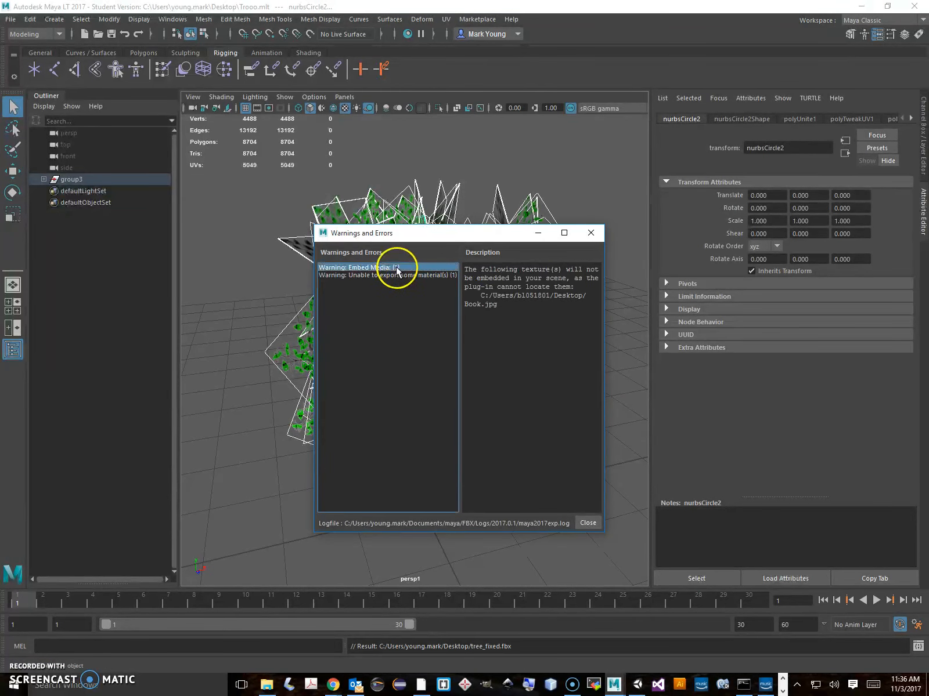
left_click(396, 274)
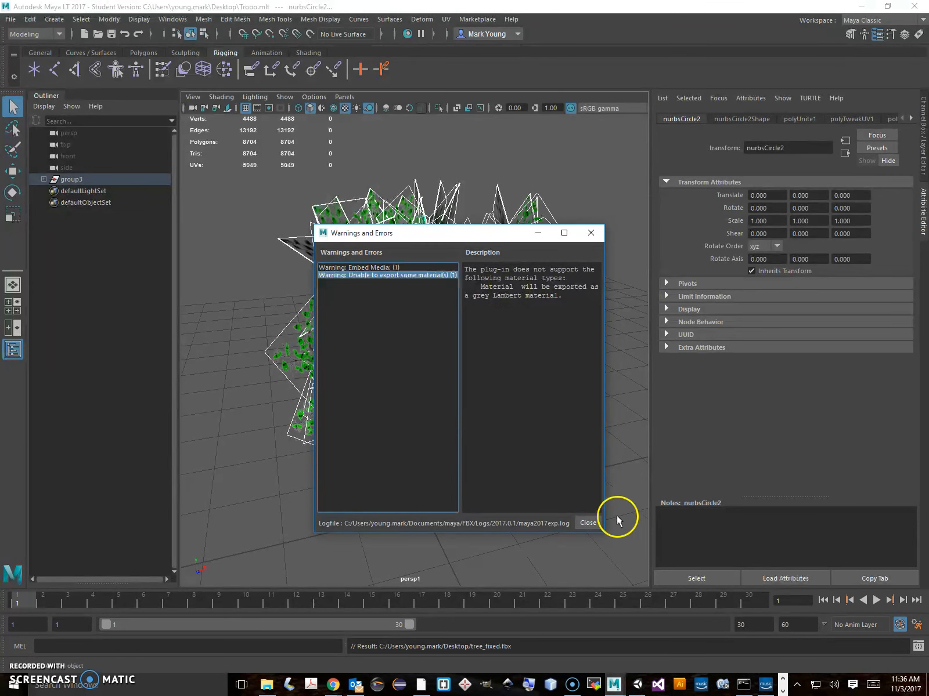
left_click(591, 523)
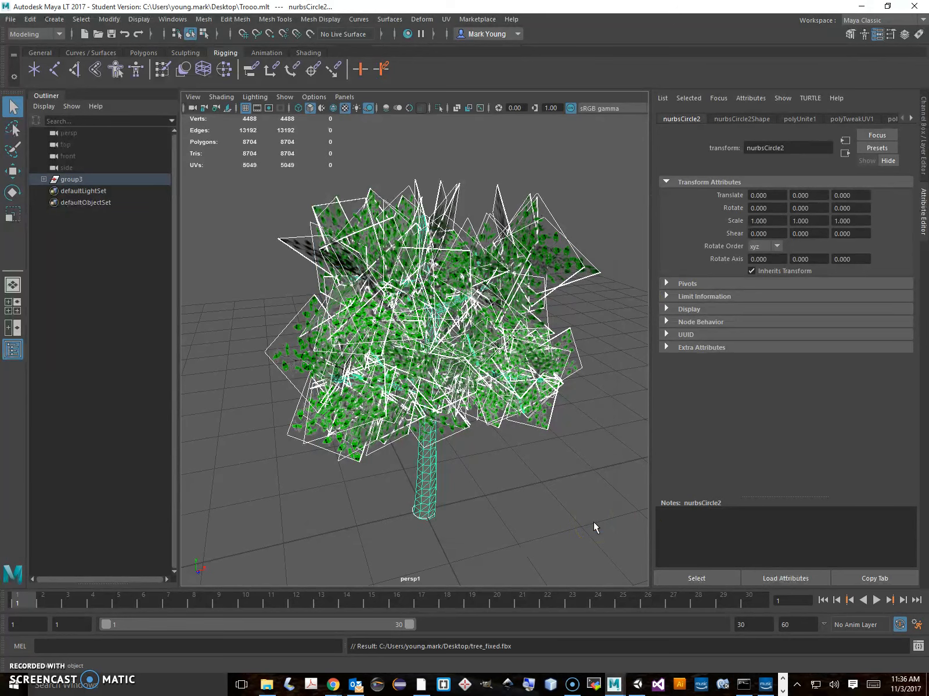
Switch to Unity and stop play mode
left_click(639, 685)
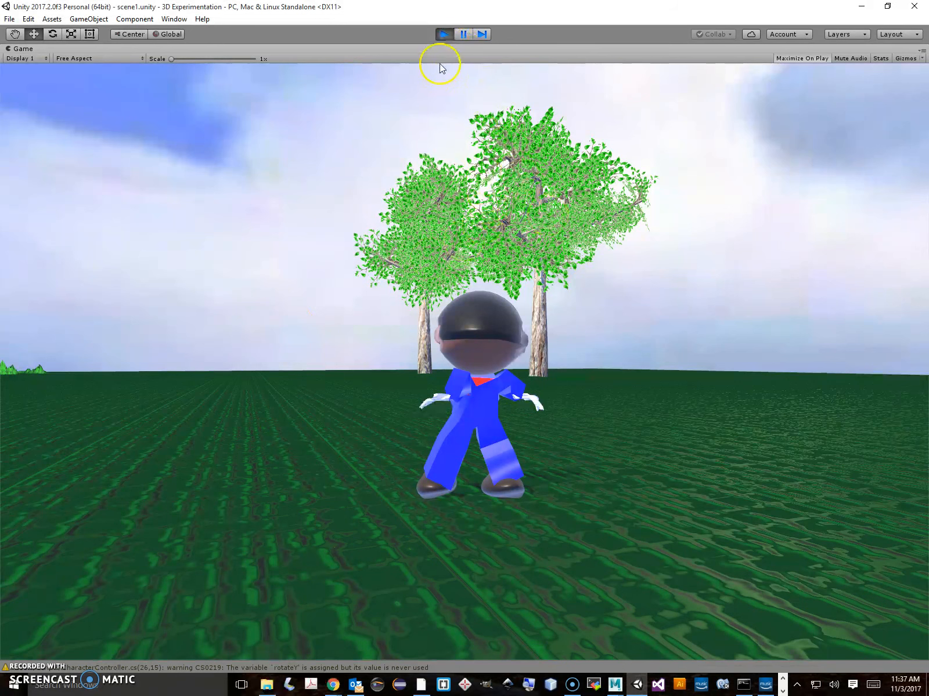
left_click(443, 34)
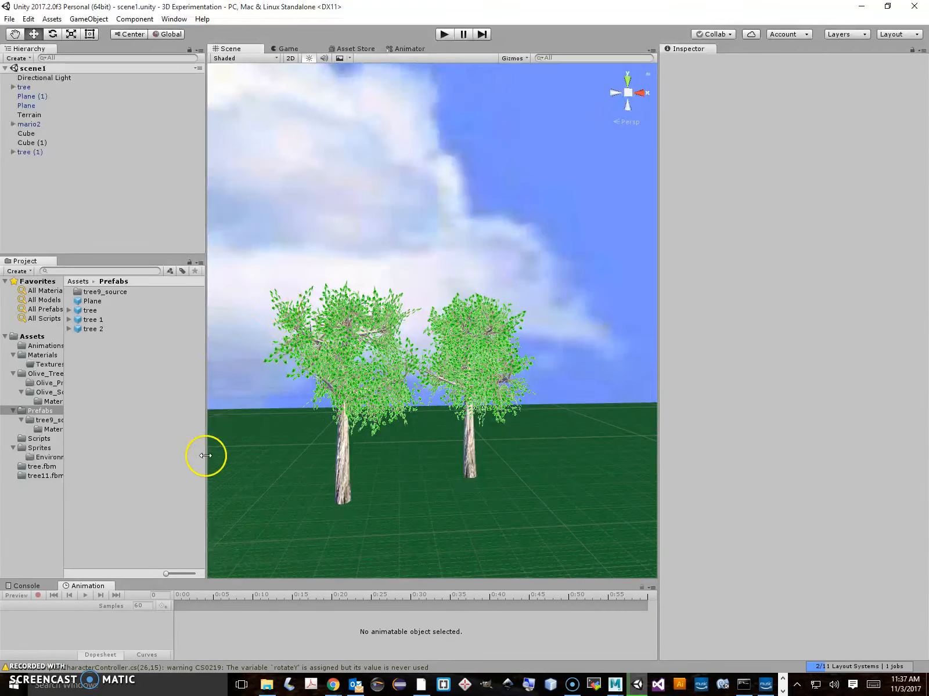
Open File Explorer in a smaller window over Unity and locate tree_fixed.fbx in the Desktop folder
left_click(266, 684)
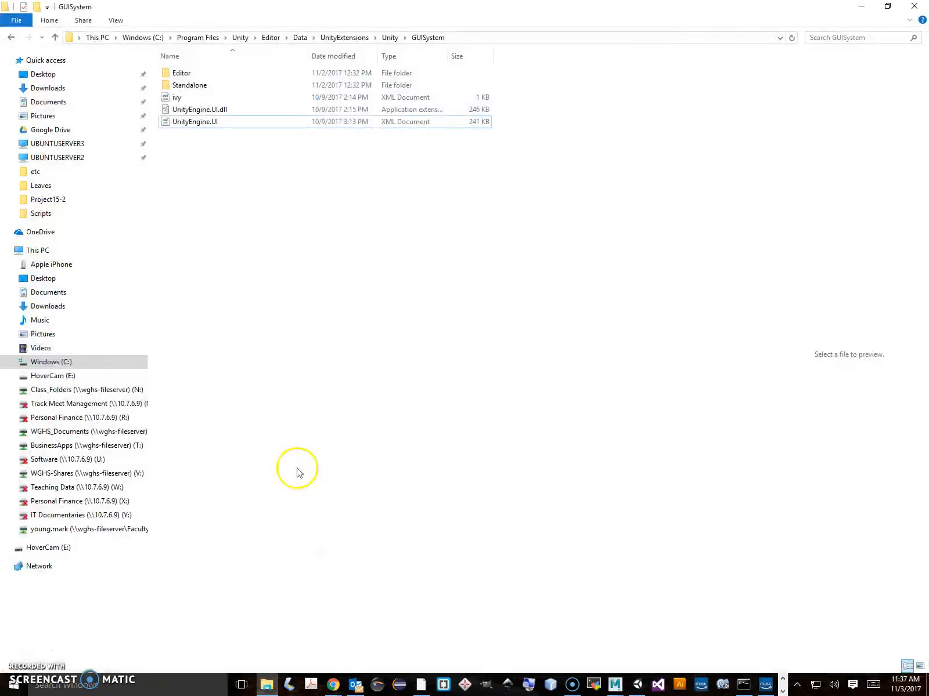
left_click_drag(464, 6, 587, 239)
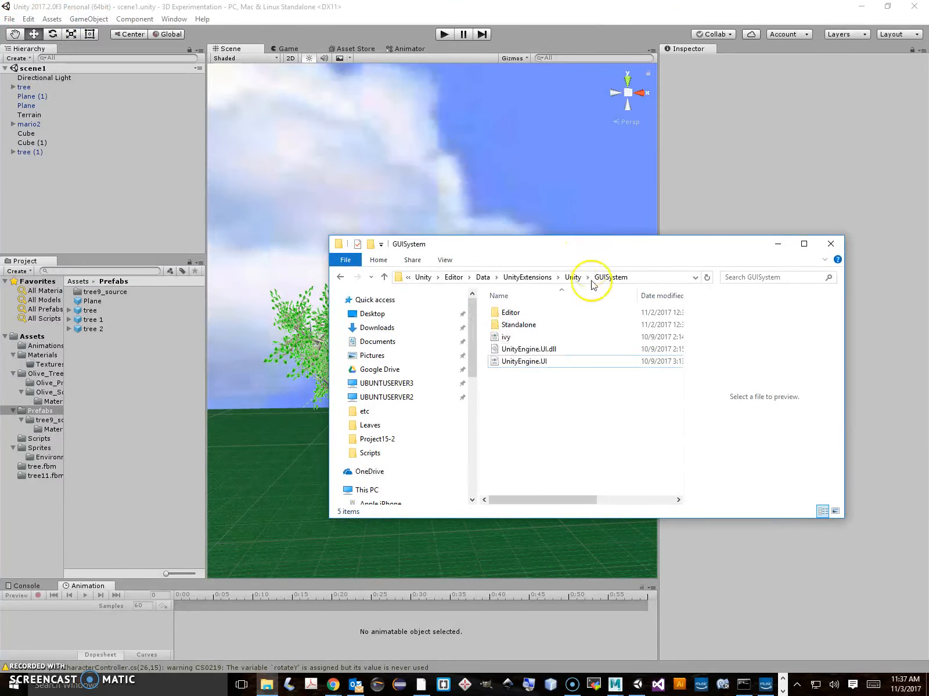
left_click(372, 314)
scroll(589, 412, "down", 3)
scroll(590, 412, "down", 3)
left_click_drag(676, 400, 681, 492)
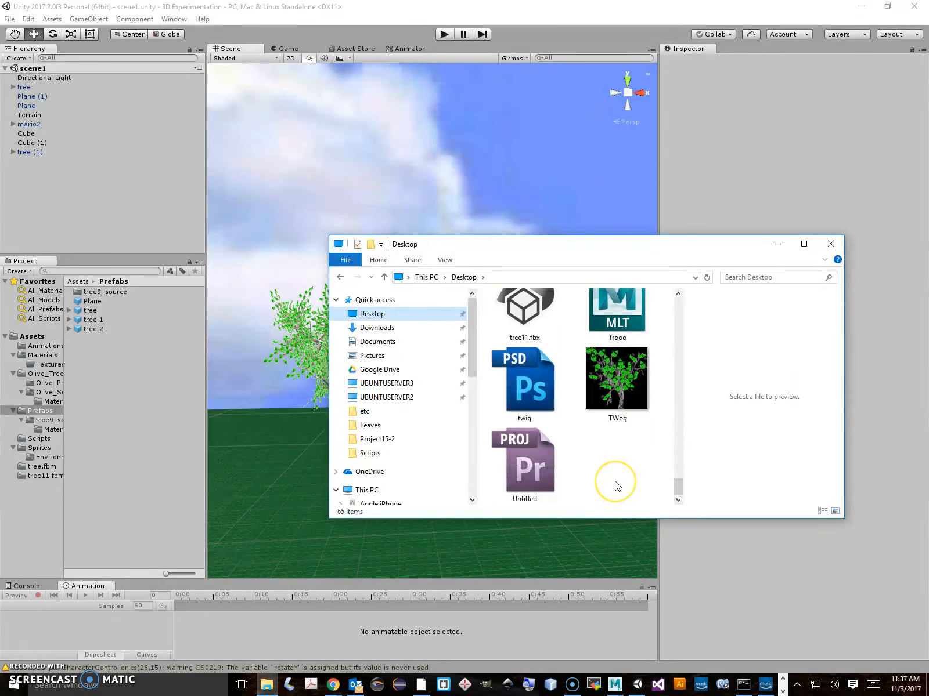
scroll(617, 486, "up", 3)
scroll(617, 487, "down", 1)
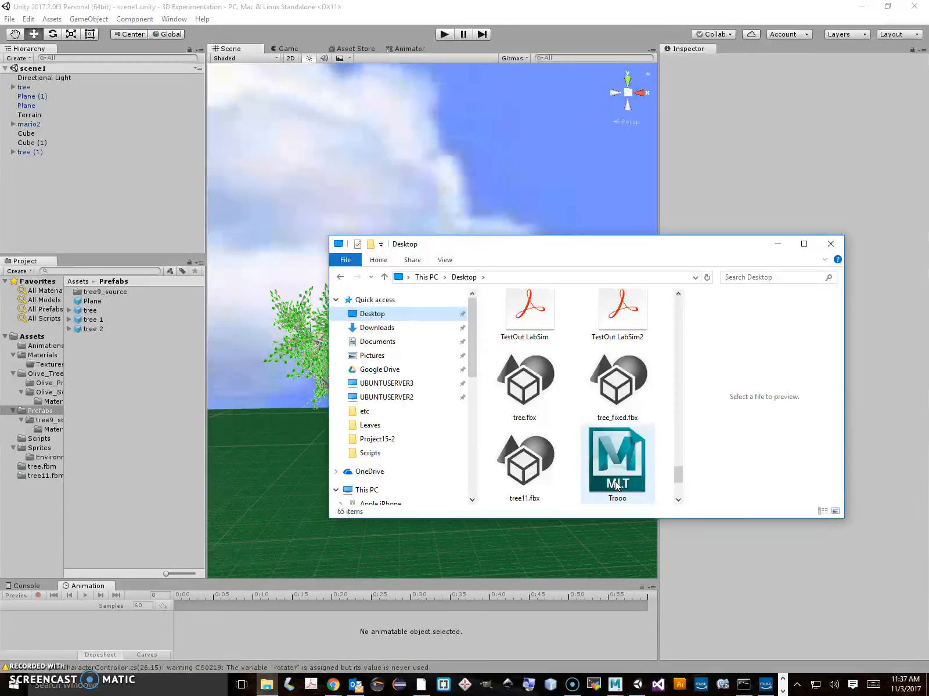
Import tree_fixed.fbx from the Desktop into the Unity project's Assets folder, and show that folder's contents
left_click(623, 406)
left_click_drag(623, 406, 37, 341)
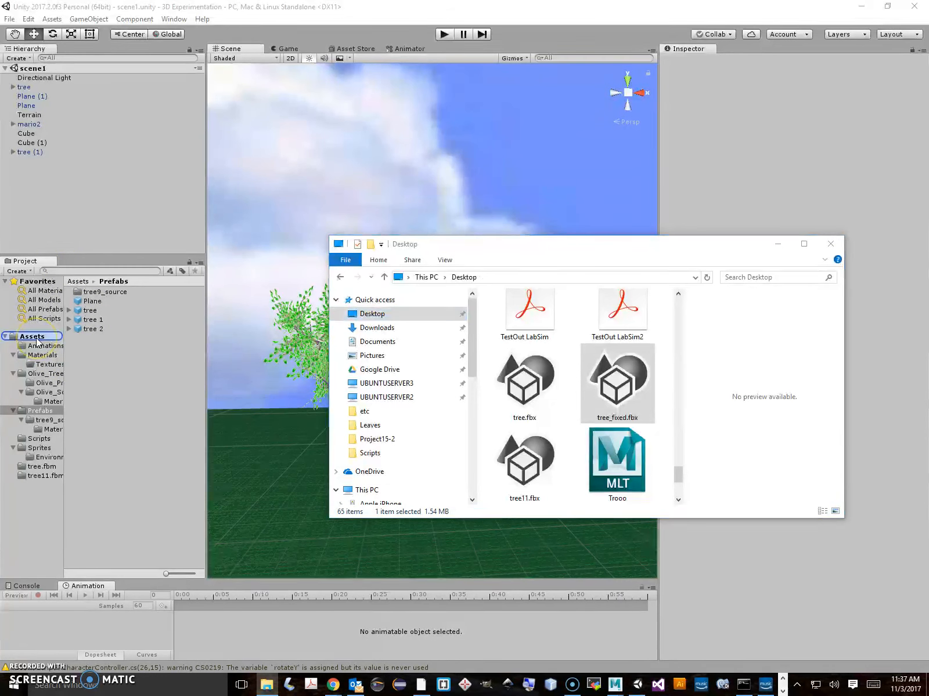
left_click(831, 245)
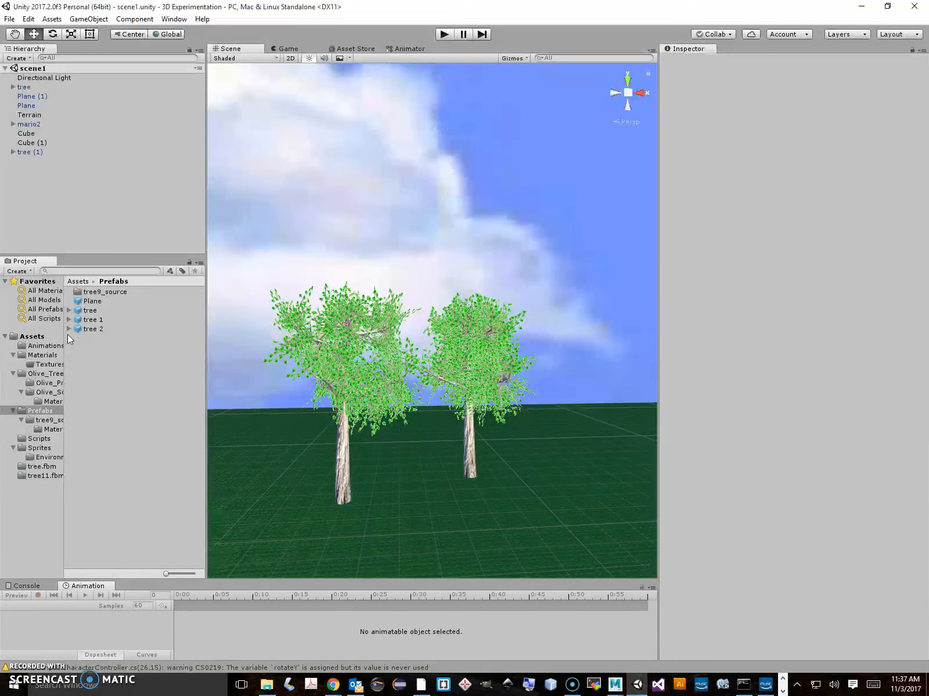
left_click(40, 338)
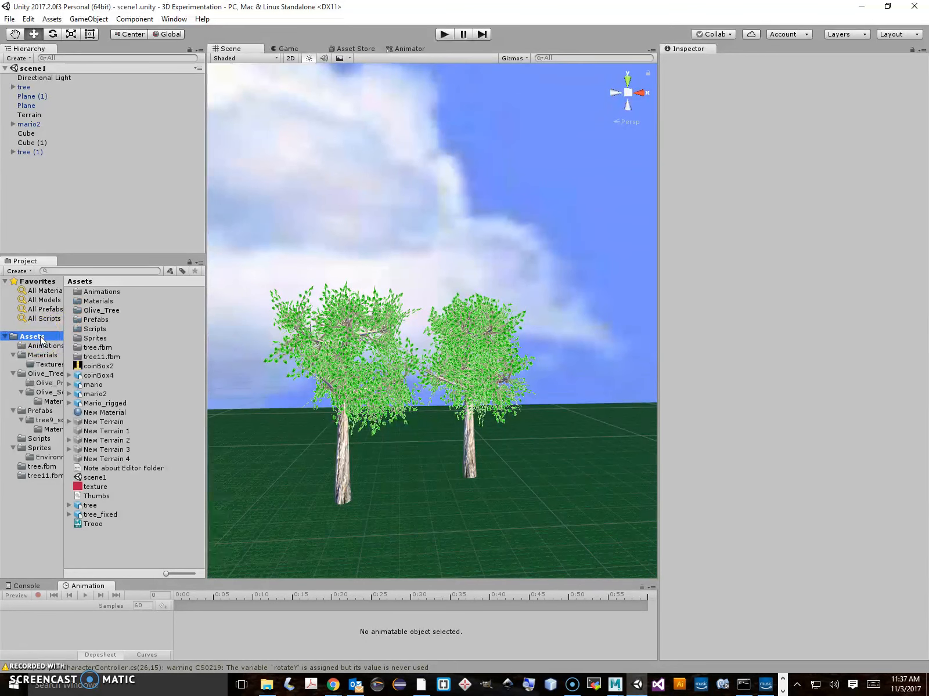
Review the Model import settings of the tree_fixed asset, including its mesh, normals and tangents options
left_click(42, 413)
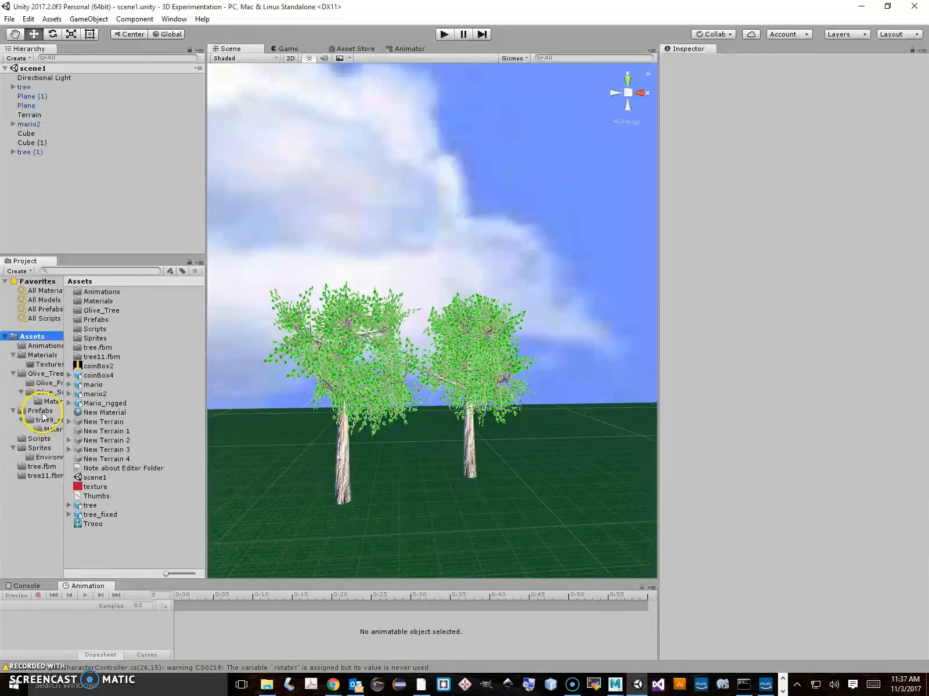
left_click(92, 515)
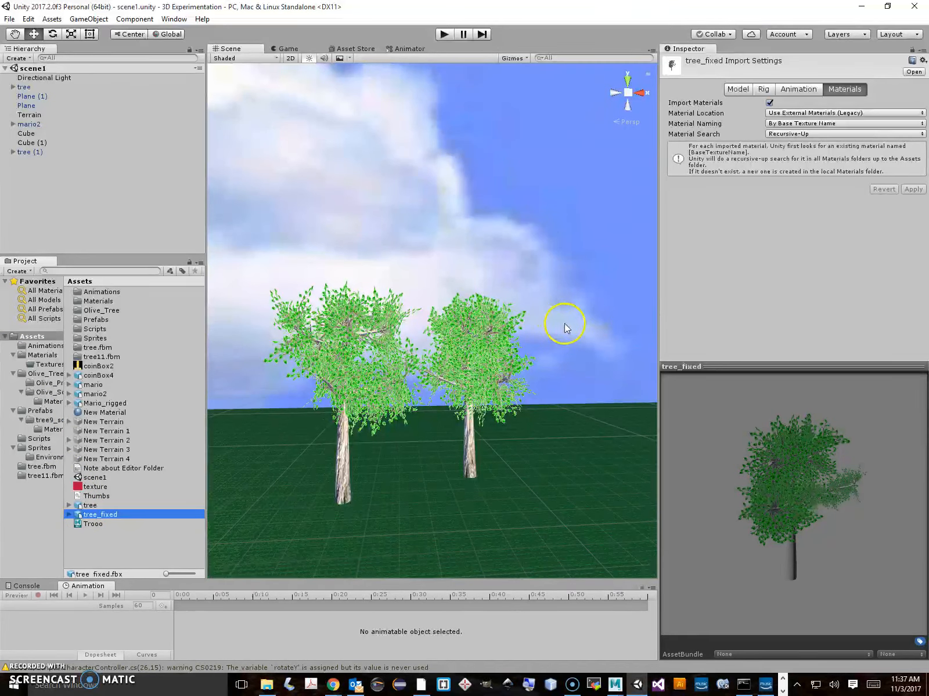
left_click(738, 90)
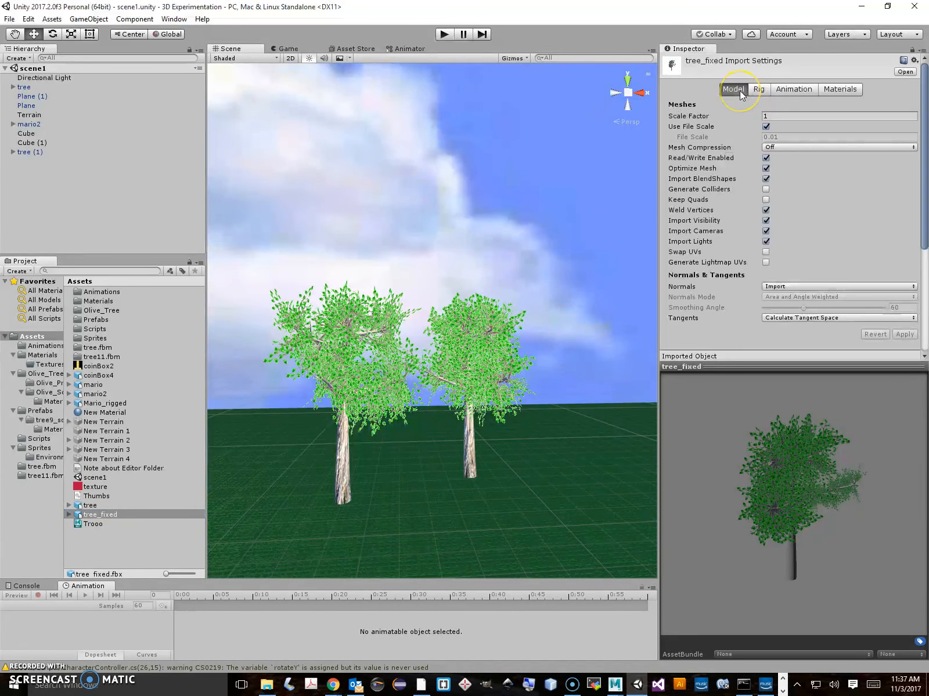
scroll(852, 245, "down", 5)
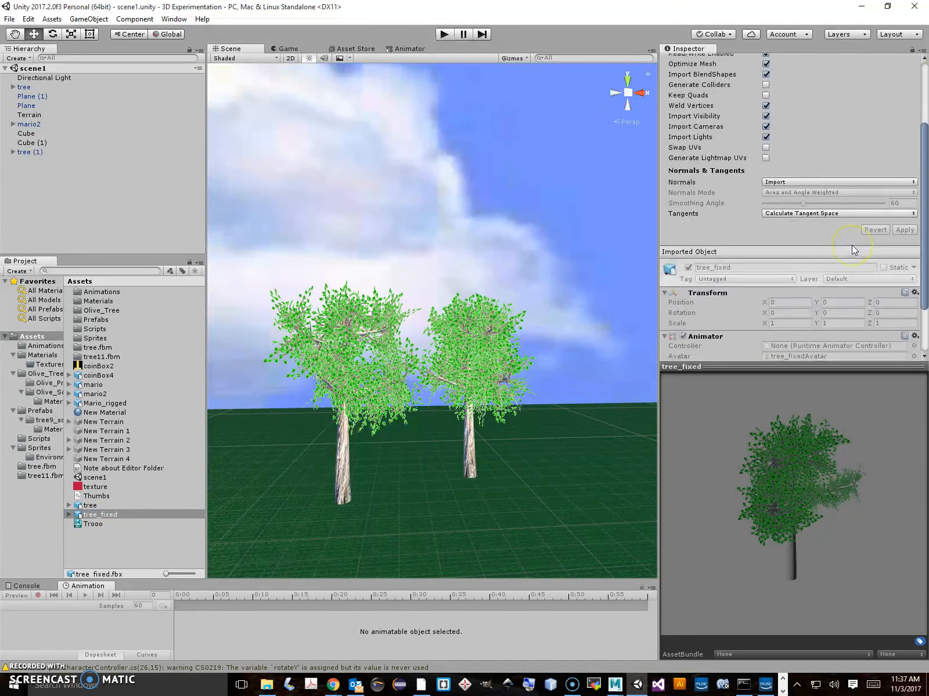
scroll(852, 245, "up", 5)
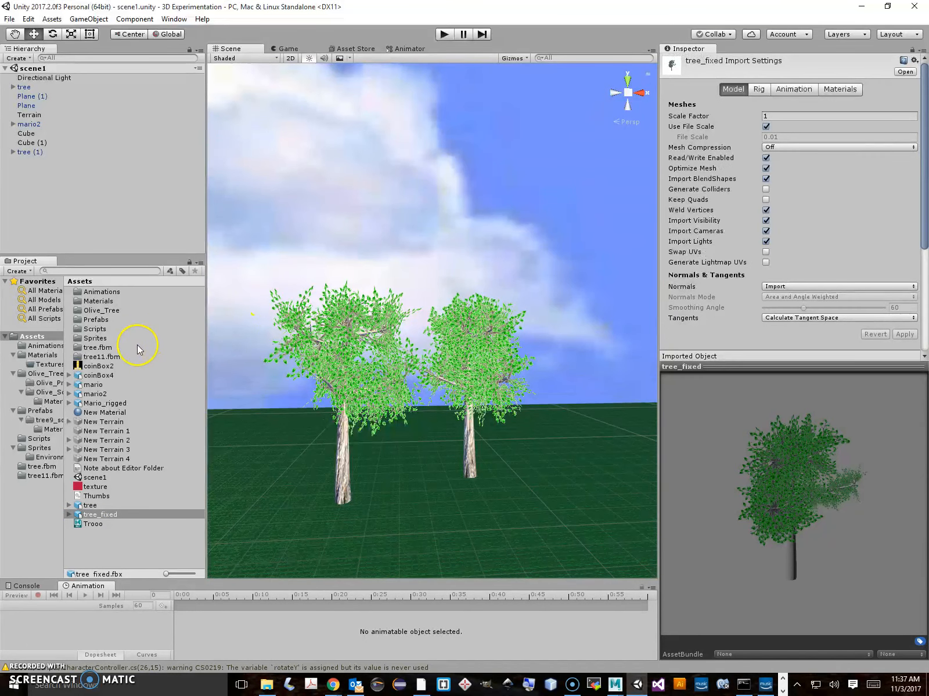
Place tree_fixed on the ground in the scene beside the existing trees and set its scale to 100 on X, Y and Z
left_click_drag(92, 513, 279, 502)
left_click(798, 130)
type("100")
left_click(850, 129)
type("1100")
left_click(905, 129)
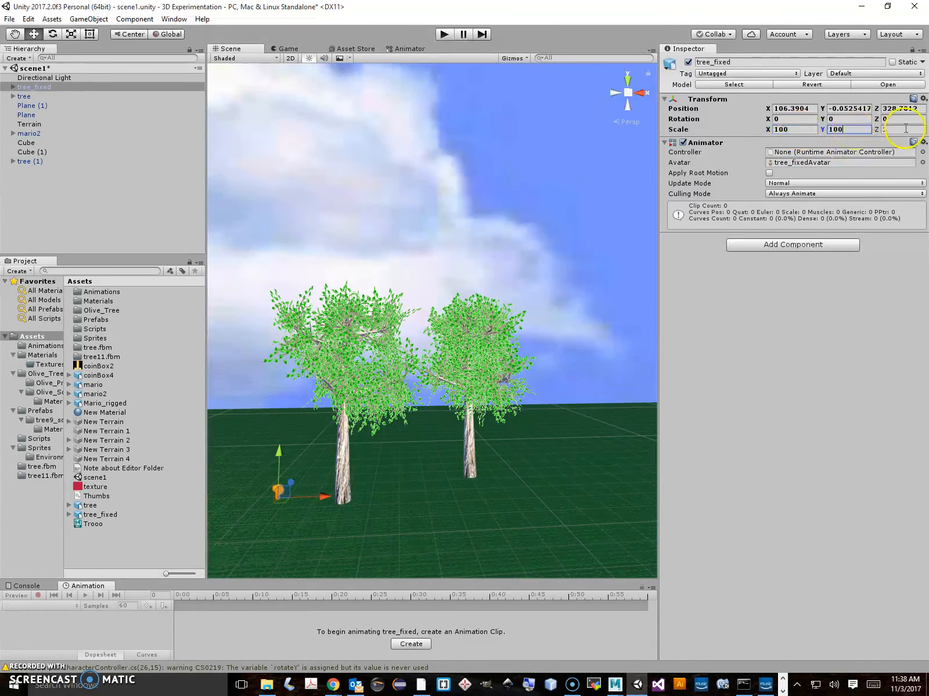
Set the scale of the placed tree_fixed object to 500 on X, Y and Z
left_click(794, 129)
type("500")
left_click(834, 129)
type("500")
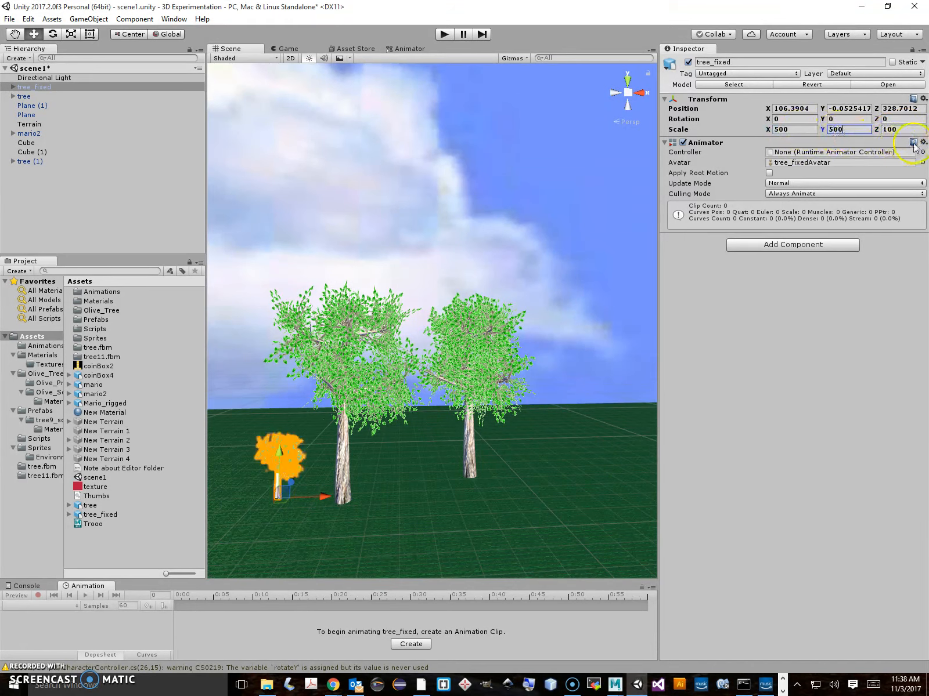
left_click(903, 130)
type("500")
Examine the trunk, branches and leaves of the placed tree_fixed object up close in the scene
left_click(299, 492)
left_click(279, 472)
scroll(279, 473, "up", 3)
middle_click_drag(279, 473, 401, 423)
scroll(503, 455, "up", 4)
middle_click_drag(591, 492, 537, 471)
left_click(413, 463)
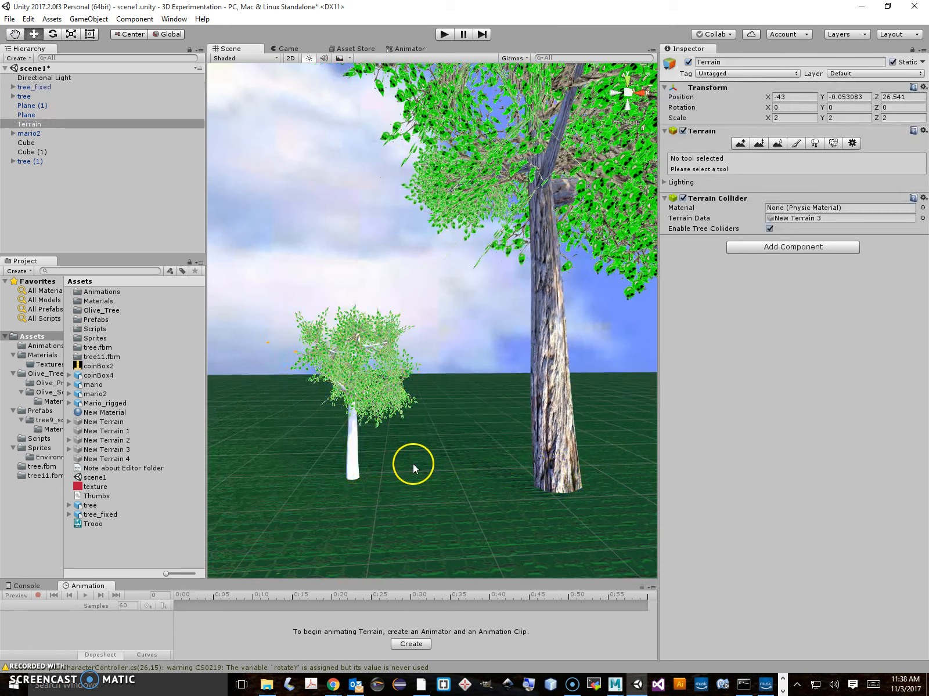
scroll(413, 463, "up", 4)
left_click_drag(417, 465, 472, 462, "alt")
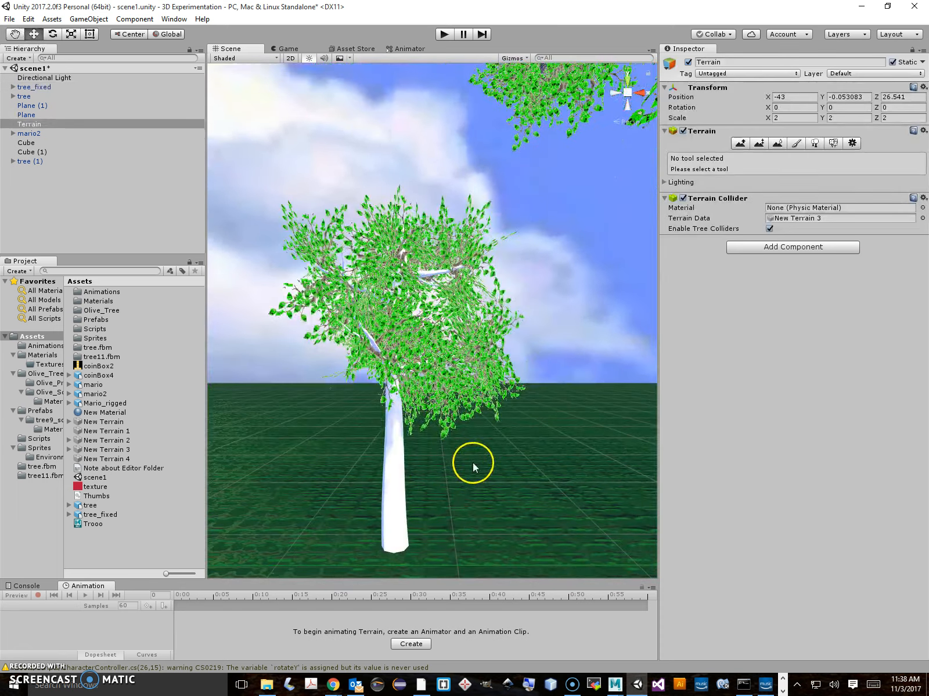
left_click(454, 388)
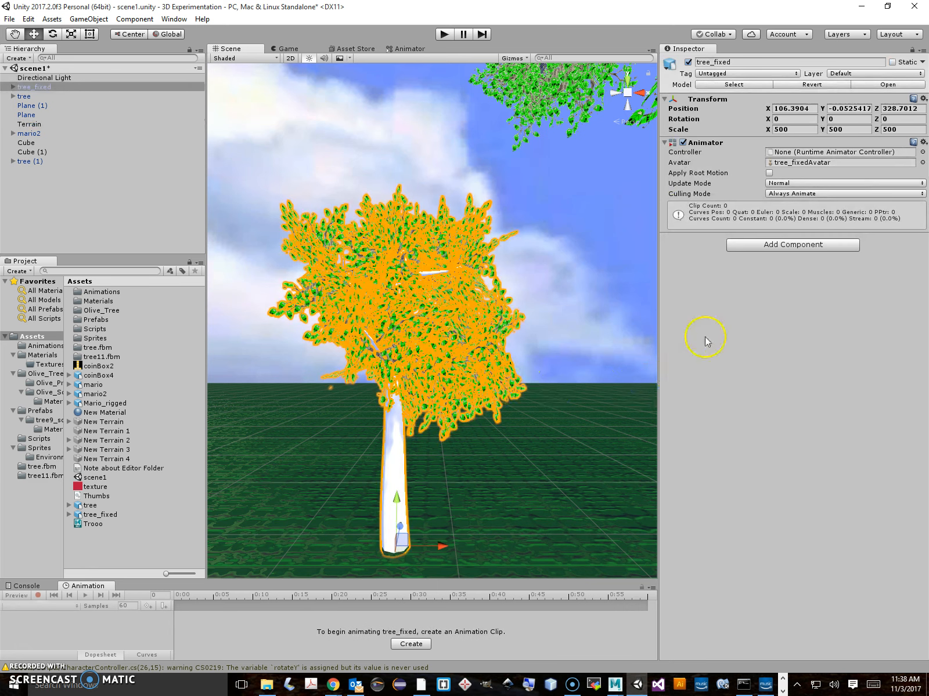
left_click(595, 395)
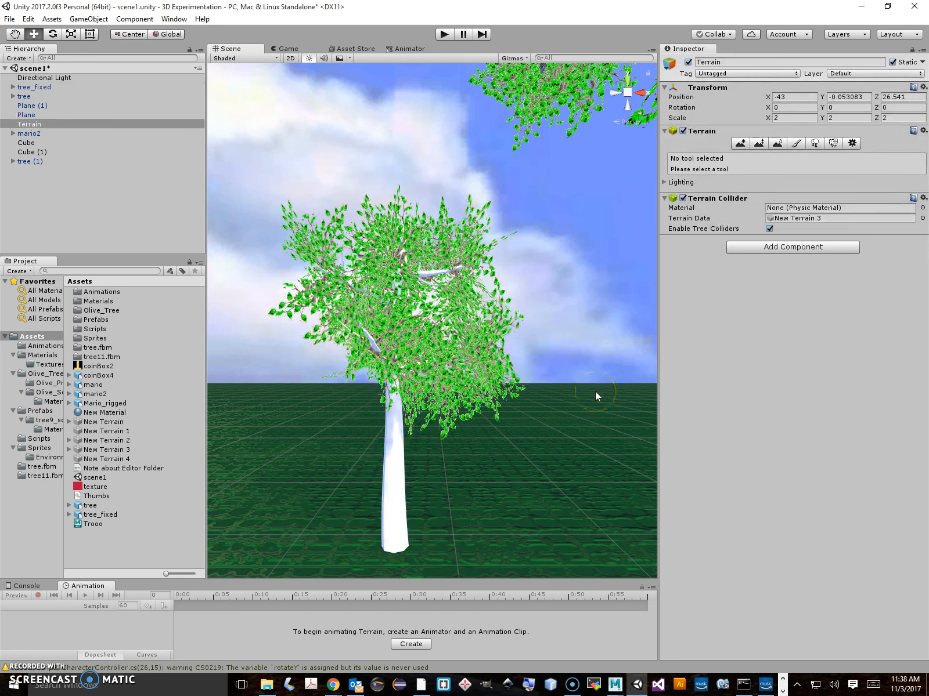
left_click(536, 425)
mouse_move(558, 423)
left_mouse_down("alt")
mouse_move(552, 430)
mouse_move(570, 429)
mouse_move(559, 426)
left_mouse_up("alt")
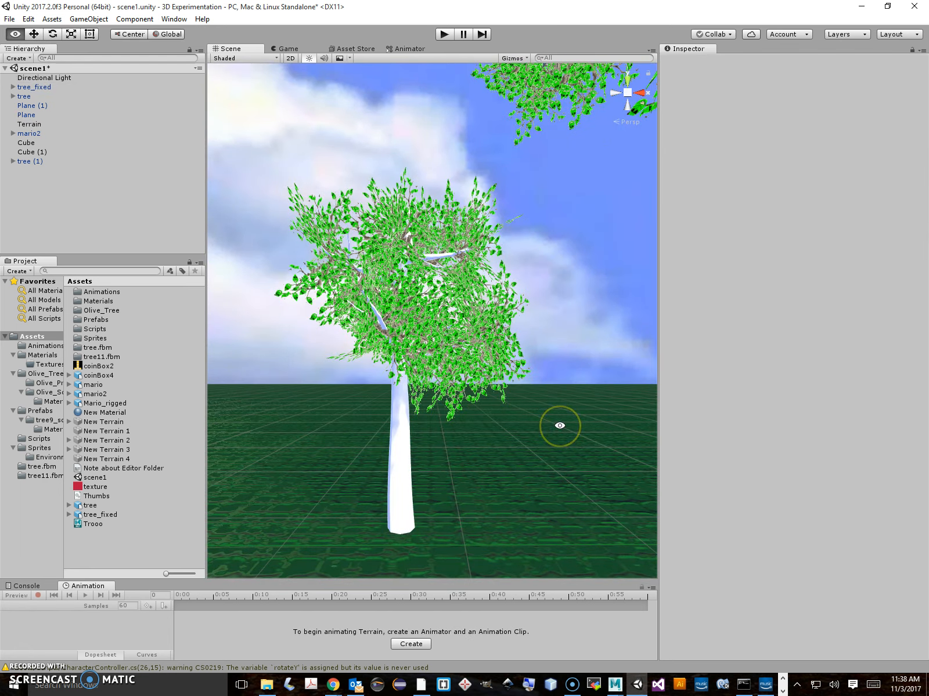